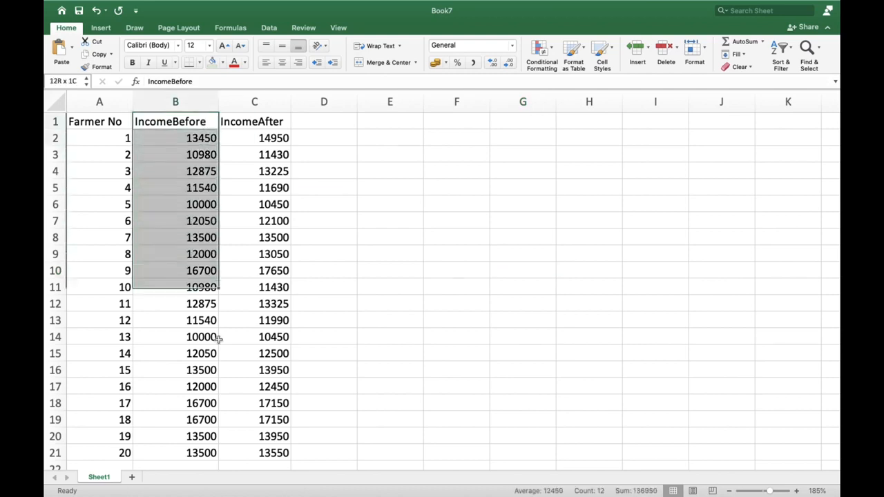
- Review the Farmer No, IncomeBefore and IncomeAfter columns, including how each farmer's two income values are paired
{"action": "left_click_drag", "start_coordinate": [264, 123], "coordinate": [280, 455]}
{"action": "left_click", "coordinate": [387, 134]}
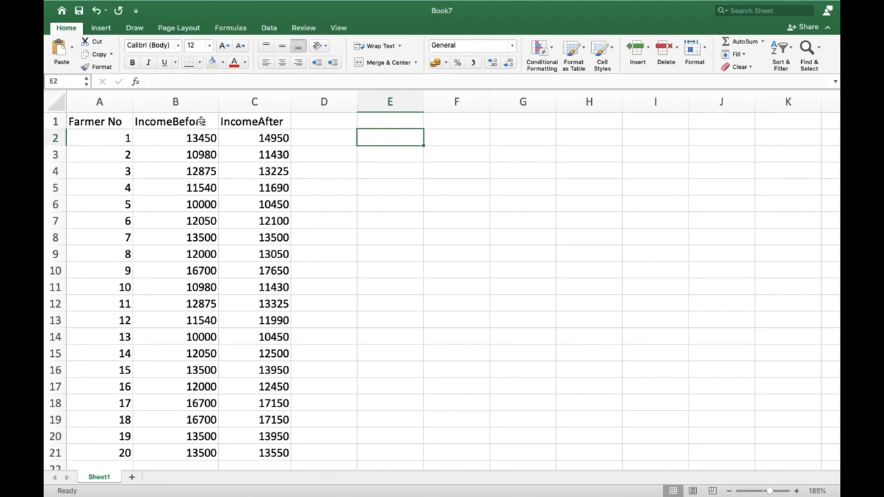
{"action": "left_click_drag", "start_coordinate": [203, 124], "coordinate": [198, 452]}
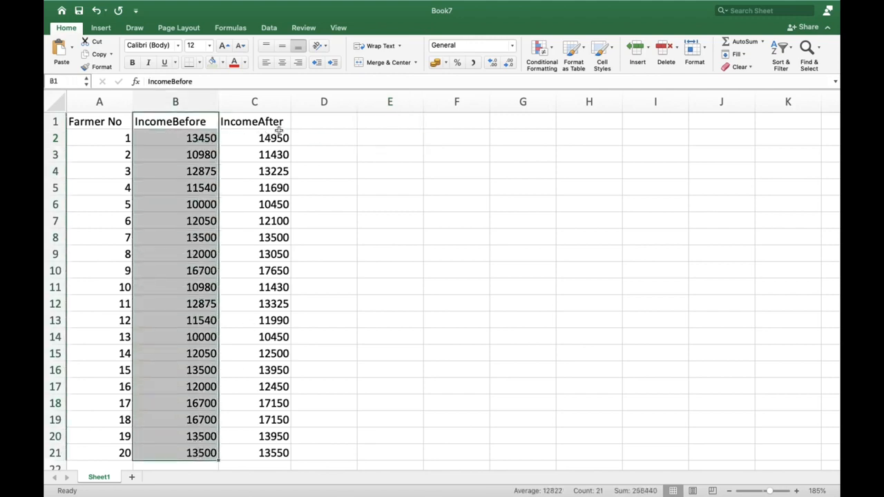
{"action": "left_click_drag", "start_coordinate": [279, 123], "coordinate": [280, 452]}
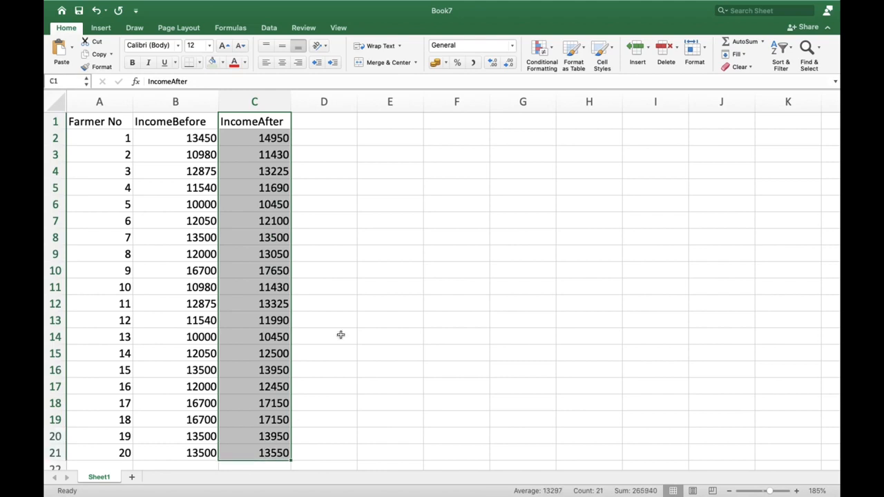
{"action": "left_click", "coordinate": [400, 139]}
{"action": "left_click_drag", "start_coordinate": [114, 122], "coordinate": [125, 453]}
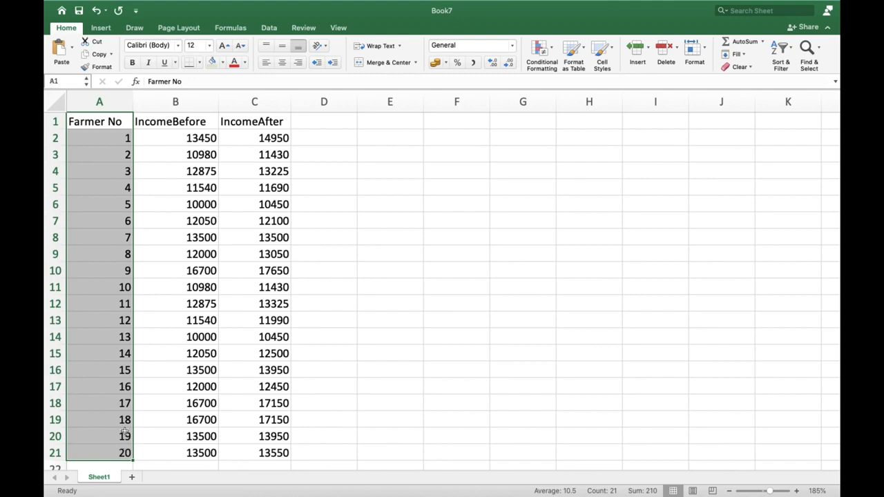
{"action": "left_click", "coordinate": [129, 137]}
{"action": "left_click", "coordinate": [147, 138]}
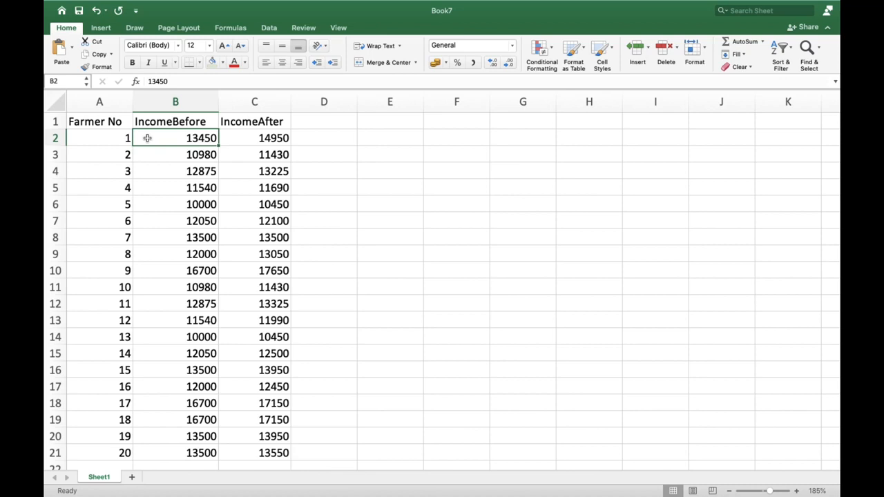
{"action": "key", "text": "Left"}
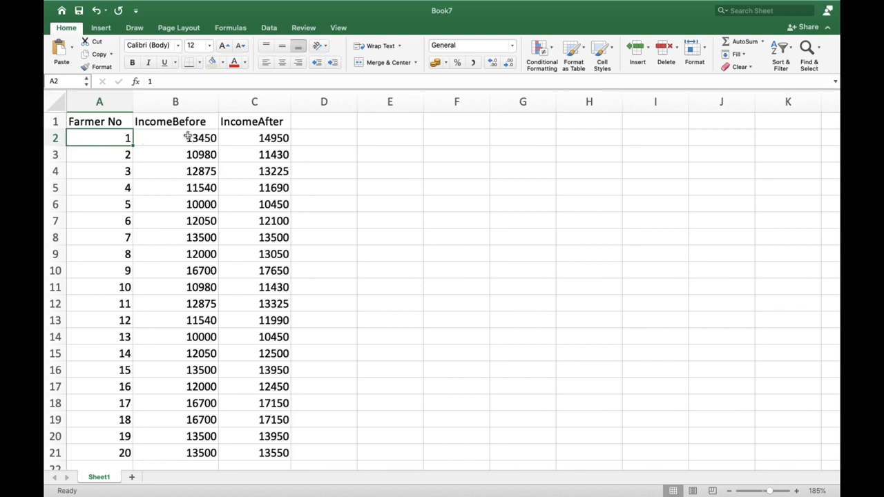
{"action": "left_click", "coordinate": [376, 138]}
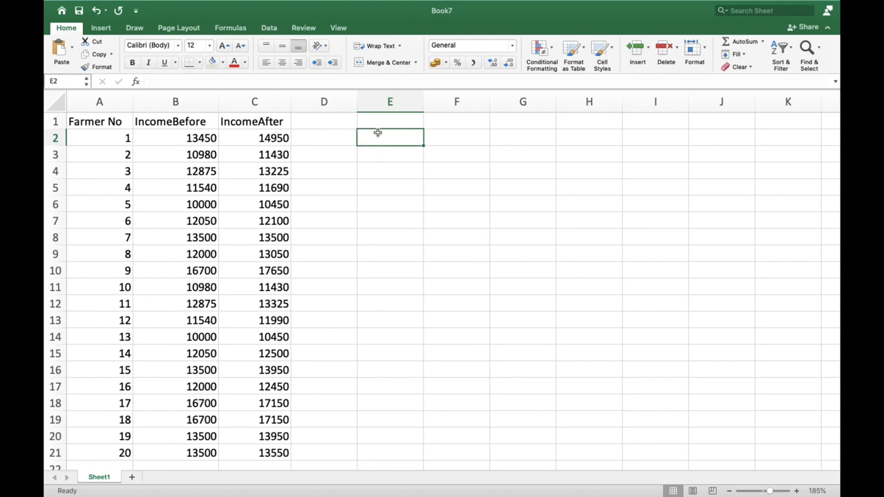
{"action": "left_click_drag", "start_coordinate": [199, 137], "coordinate": [276, 419]}
{"action": "scroll", "coordinate": [320, 377], "scroll_direction": "up", "scroll_amount": 2}
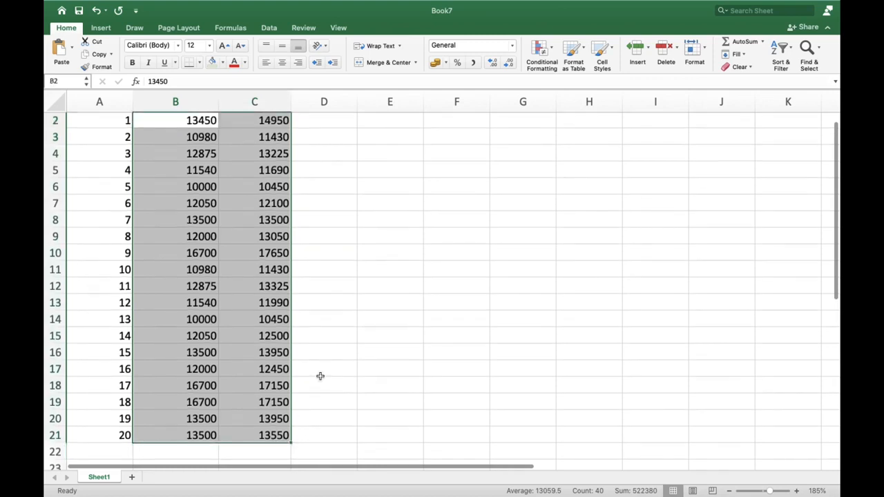
{"action": "left_click", "coordinate": [386, 139]}
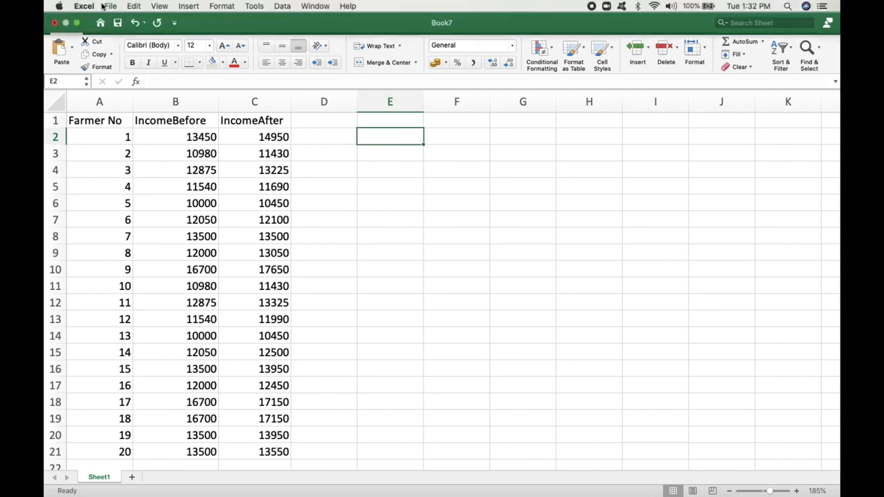
- Save the workbook to the Desktop as INCOMEFARMERS in Comma Separated Values (.csv) format
{"action": "left_click", "coordinate": [108, 6]}
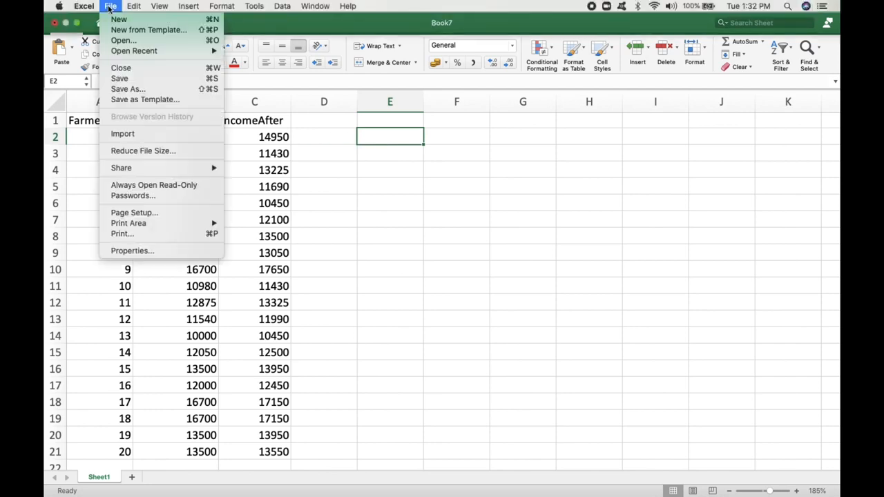
{"action": "left_click", "coordinate": [123, 89]}
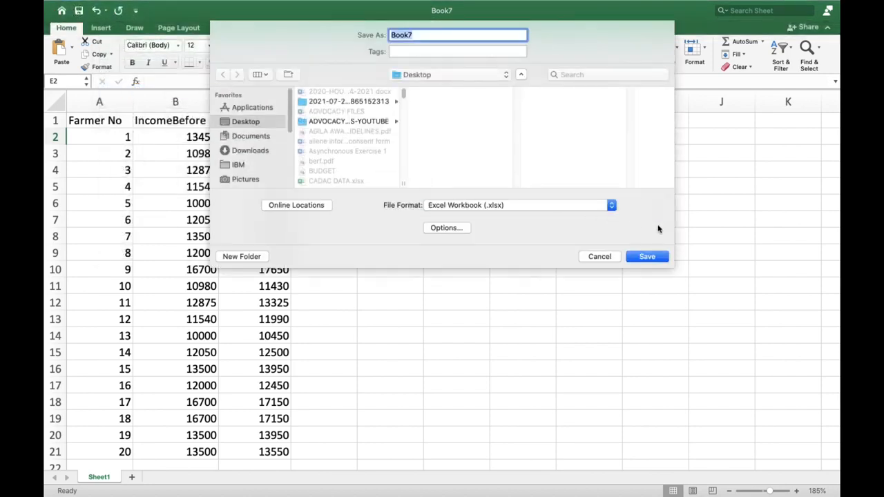
{"action": "left_click", "coordinate": [610, 208]}
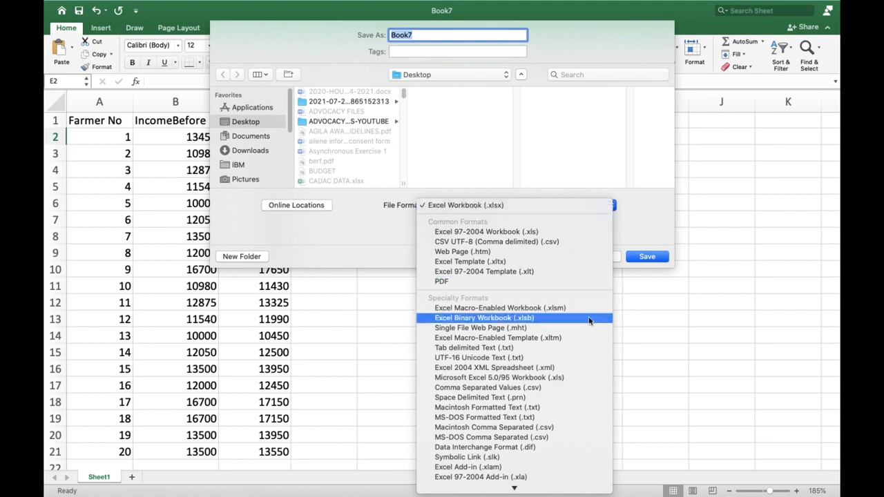
{"action": "left_click", "coordinate": [559, 389]}
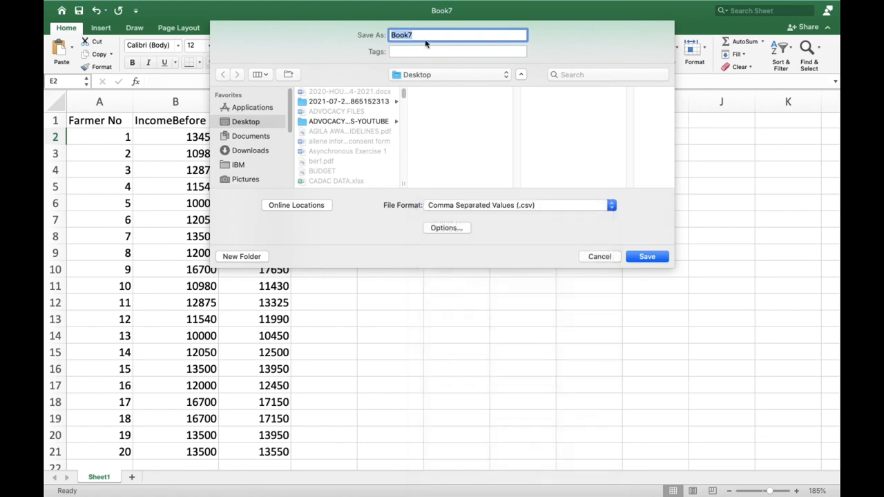
{"action": "key", "text": "BackSpace"}
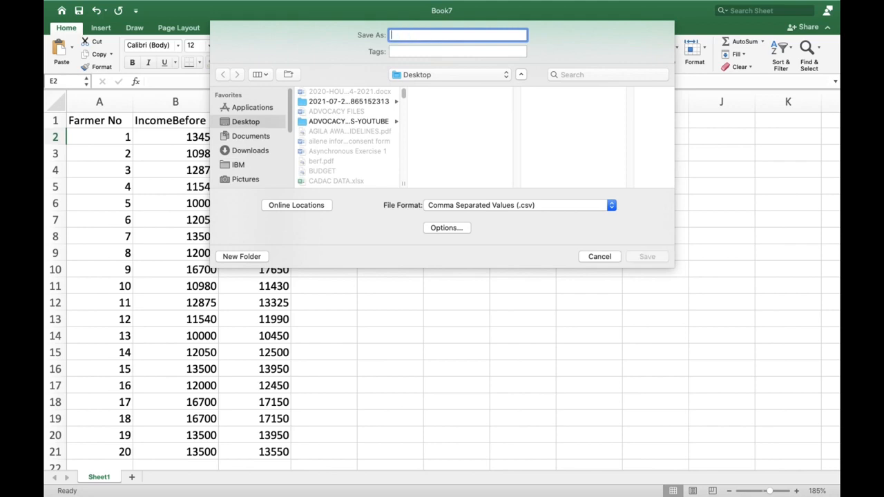
{"action": "type", "text": "INCOME"}
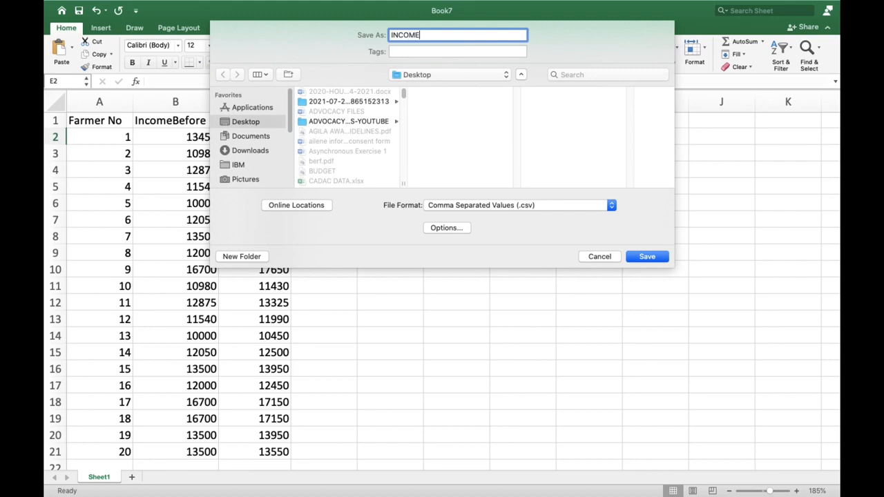
{"action": "type", "text": "FARMERS"}
{"action": "left_click", "coordinate": [647, 257]}
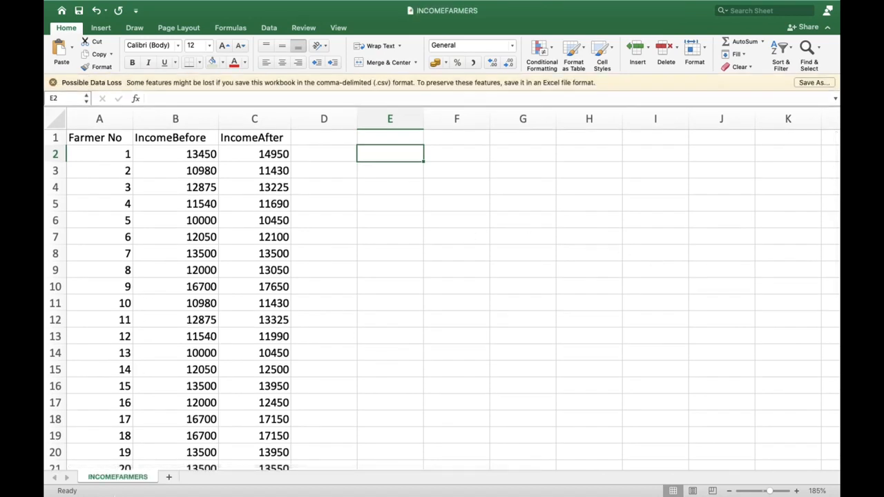
- Switch to Finder and launch JASP from the Applications folder
{"action": "left_click", "coordinate": [137, 402]}
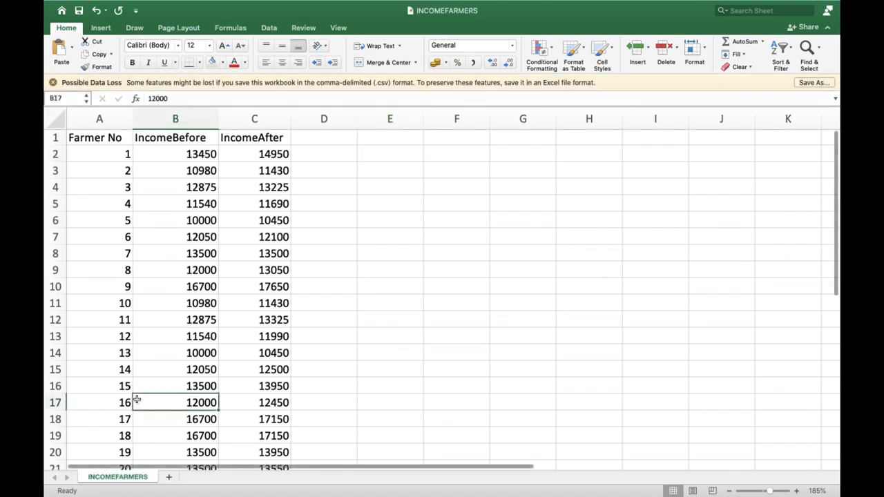
{"action": "mouse_move", "coordinate": [54, 489]}
{"action": "left_click", "coordinate": [79, 482]}
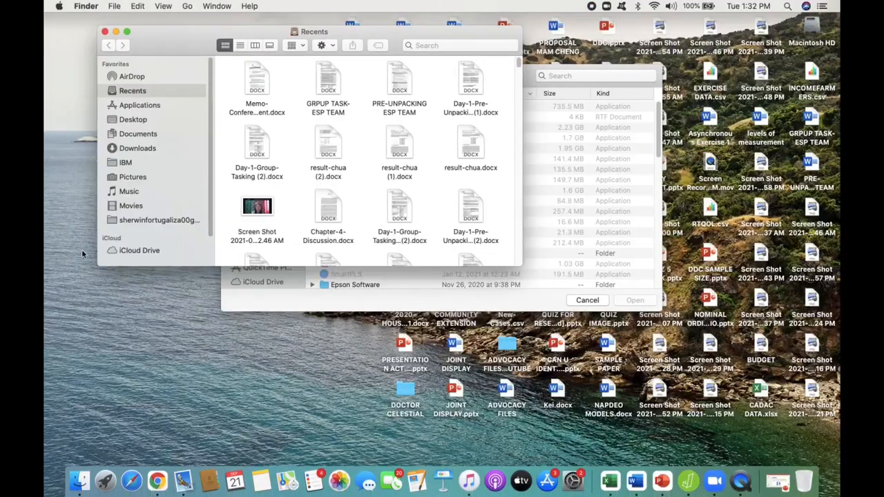
{"action": "left_click", "coordinate": [142, 105]}
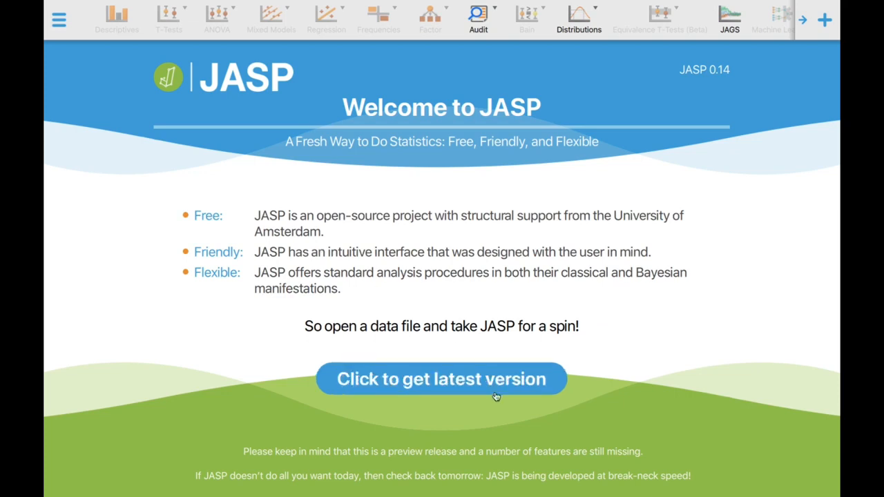
- Load INCOMEFARMERS.csv from the computer's Desktop and set the measurement level of IncomeBefore to Scale
{"action": "left_click", "coordinate": [66, 28]}
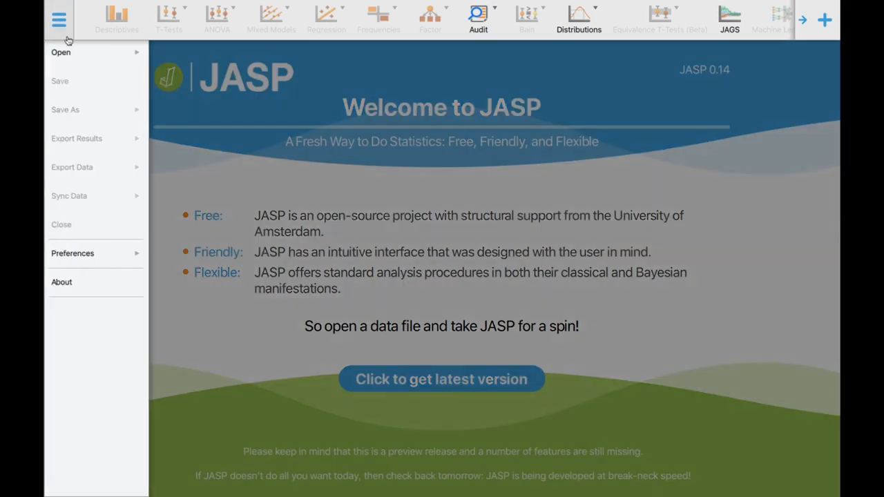
{"action": "left_click", "coordinate": [72, 53]}
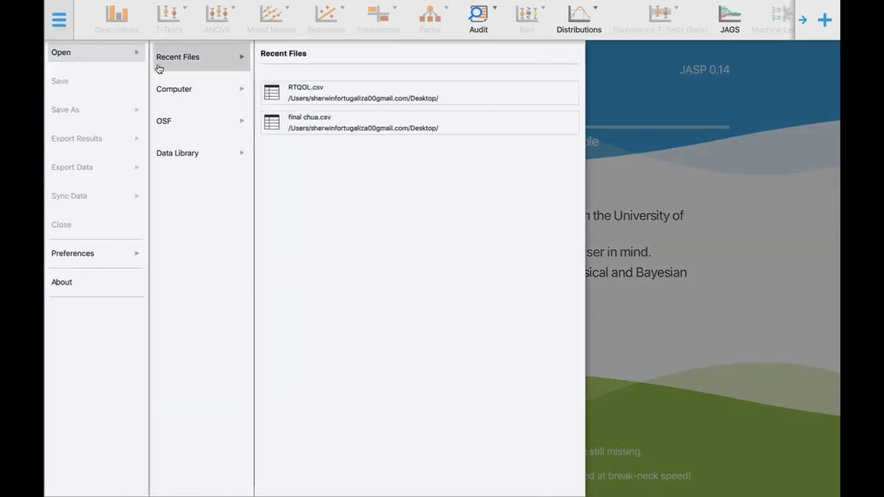
{"action": "left_click", "coordinate": [205, 98]}
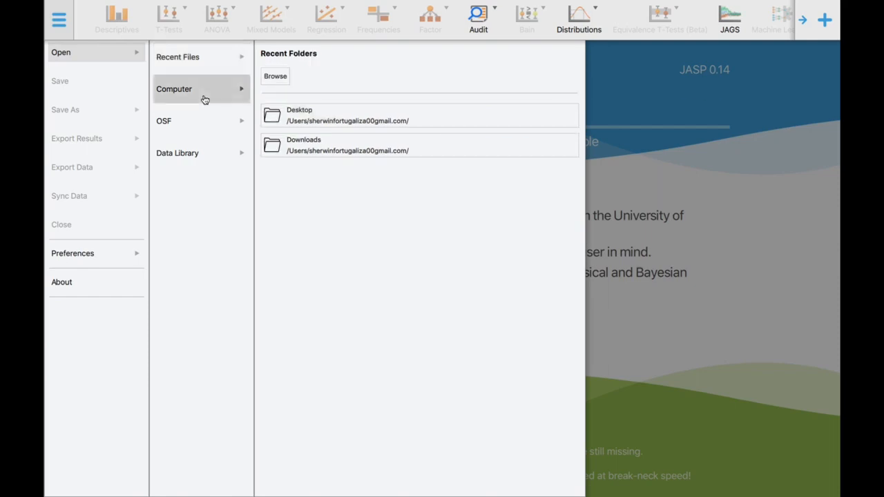
{"action": "left_click", "coordinate": [278, 78]}
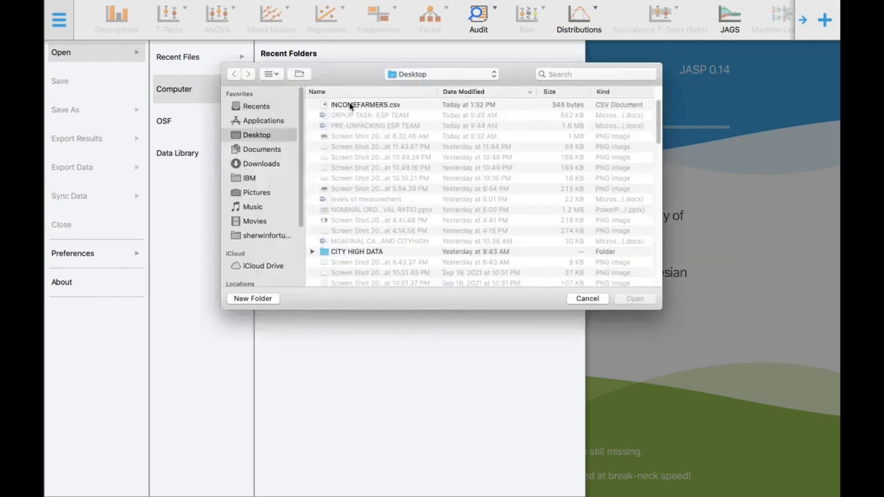
{"action": "left_click", "coordinate": [351, 105]}
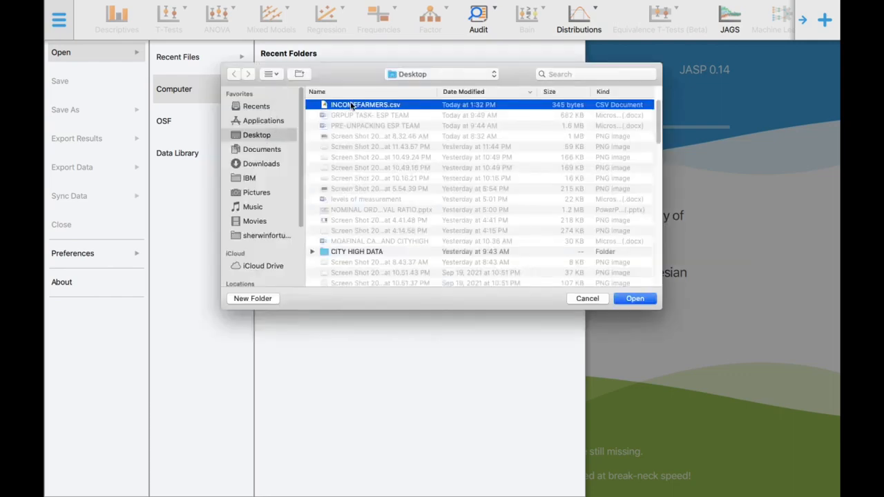
{"action": "left_click", "coordinate": [636, 300]}
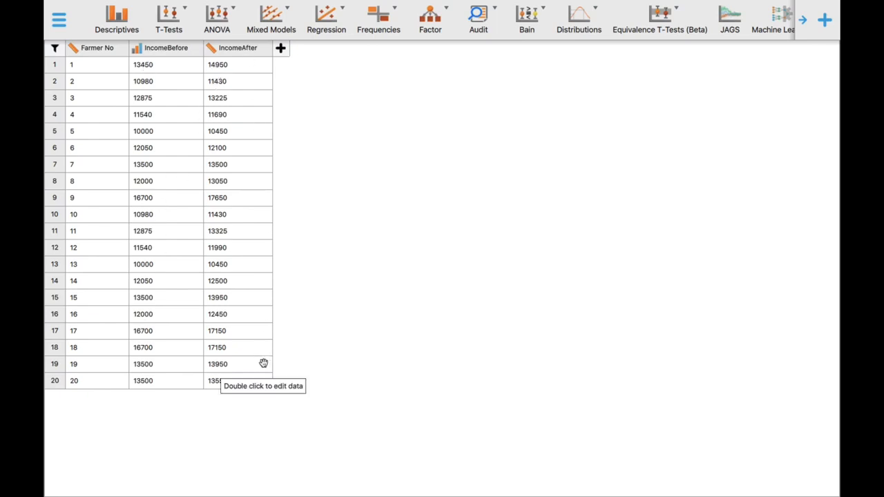
{"action": "left_click", "coordinate": [137, 50]}
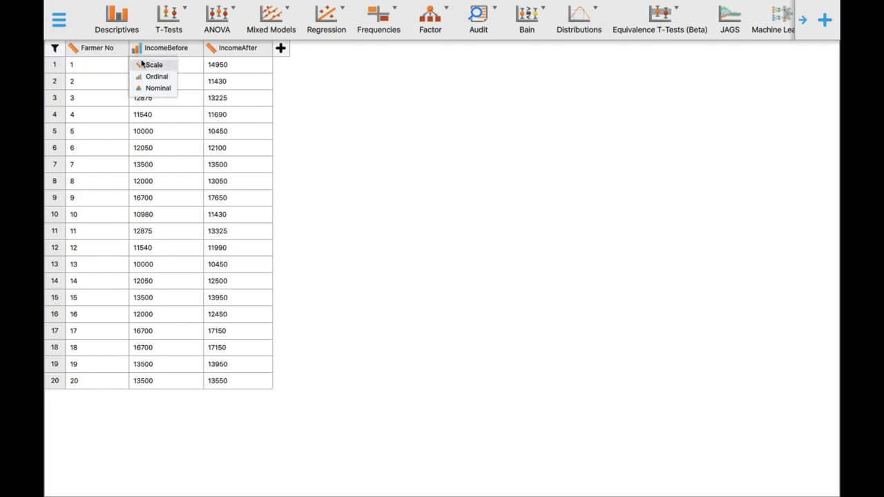
{"action": "left_click", "coordinate": [151, 64]}
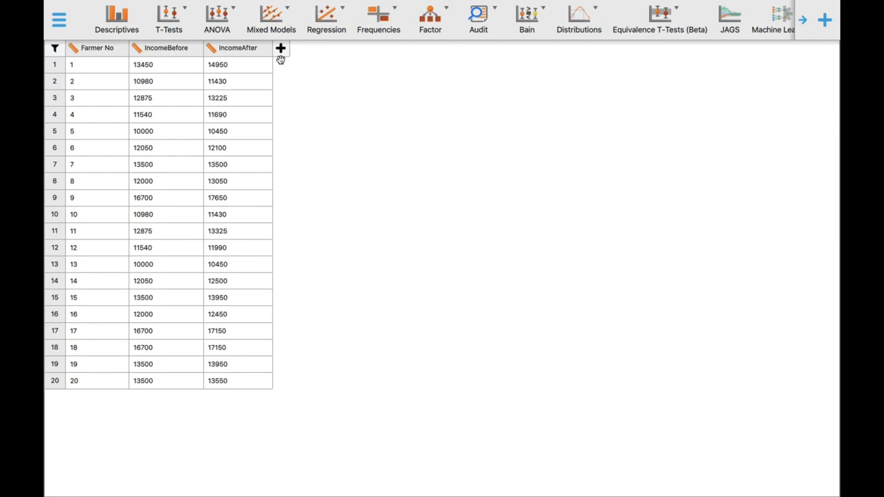
- Run a classical Paired Samples T-Test on the IncomeBefore and IncomeAfter pair, with Descriptives included
{"action": "left_click", "coordinate": [184, 23]}
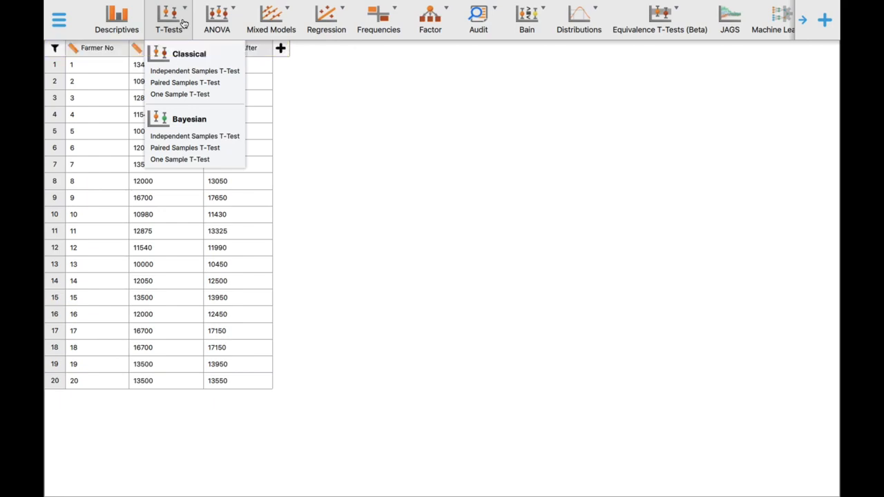
{"action": "left_click", "coordinate": [239, 84]}
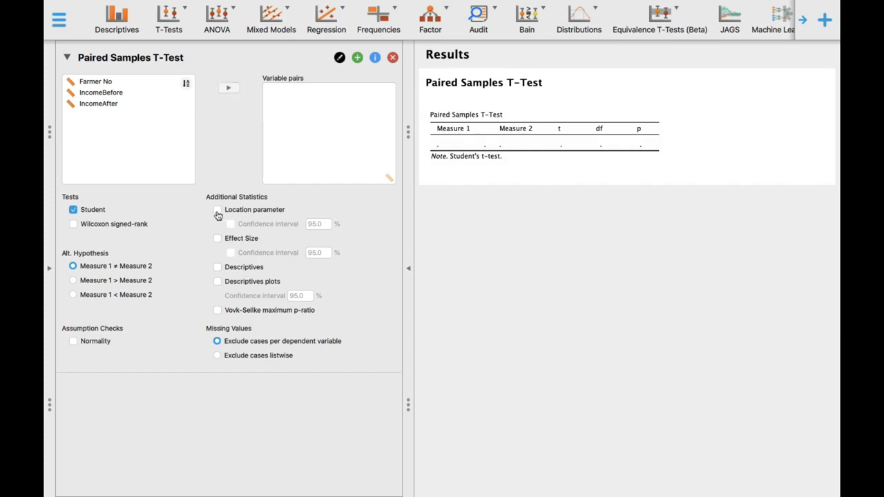
{"action": "left_click", "coordinate": [128, 94]}
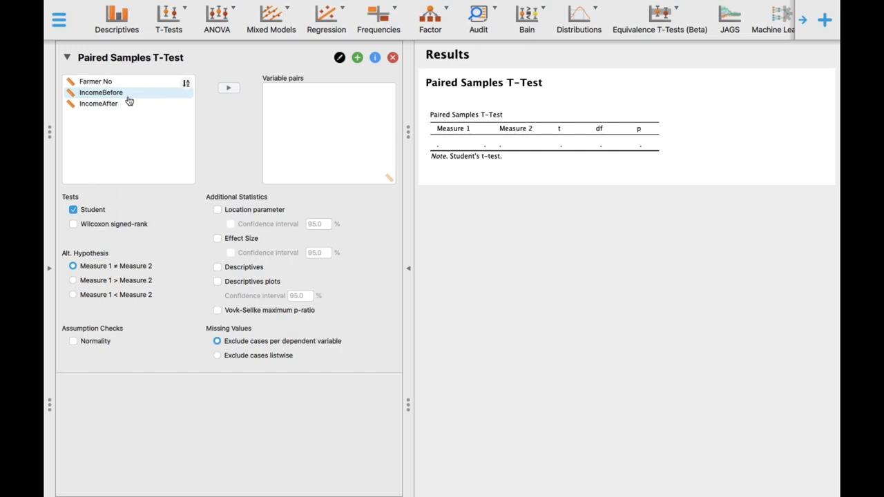
{"action": "left_click", "coordinate": [128, 96]}
{"action": "left_click", "coordinate": [226, 92]}
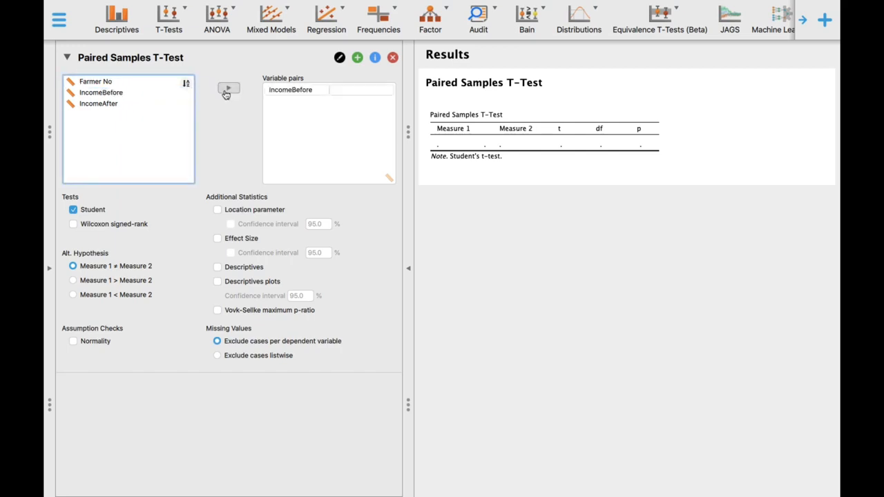
{"action": "left_click", "coordinate": [127, 107]}
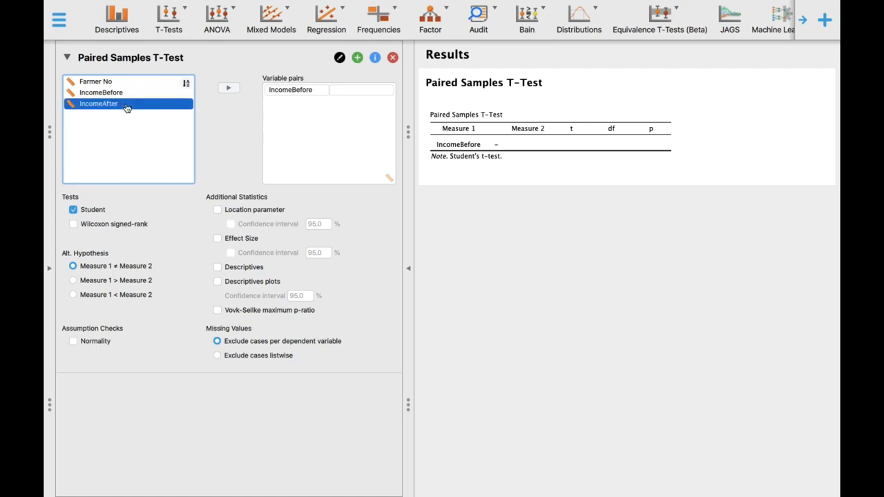
{"action": "left_click", "coordinate": [226, 91]}
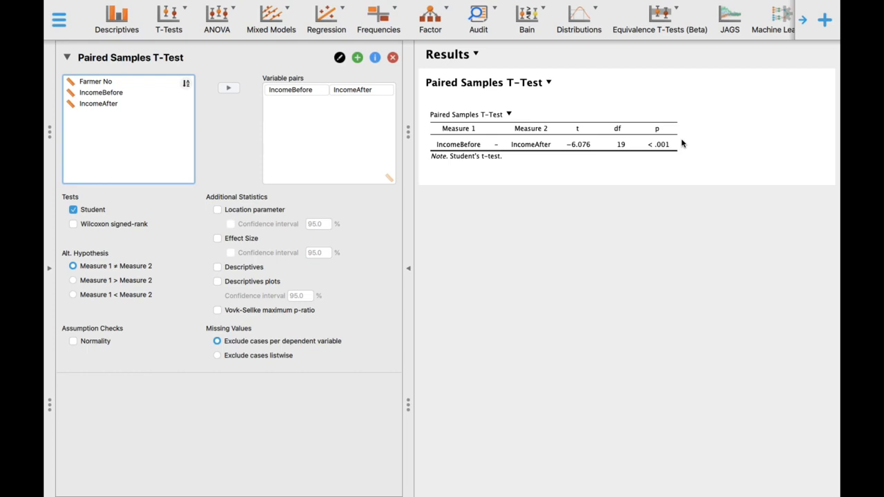
{"action": "left_click", "coordinate": [218, 267]}
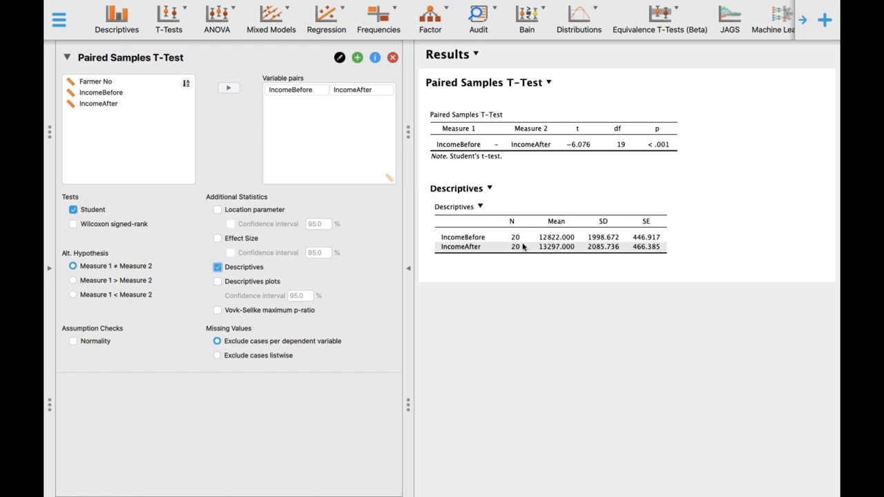
- Collapse the analysis options, enlarge the results and examine the Paired Samples T-Test and Descriptives tables
{"action": "left_click", "coordinate": [411, 274]}
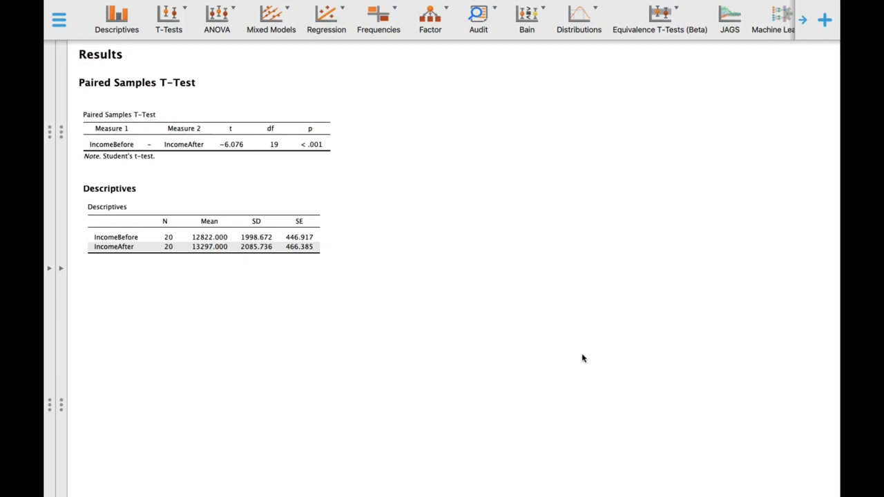
{"action": "scroll", "coordinate": [582, 358], "scroll_direction": "up", "scroll_amount": 5}
{"action": "scroll", "coordinate": [326, 303], "scroll_direction": "left", "scroll_amount": 6}
{"action": "scroll", "coordinate": [326, 304], "scroll_direction": "up", "scroll_amount": 4}
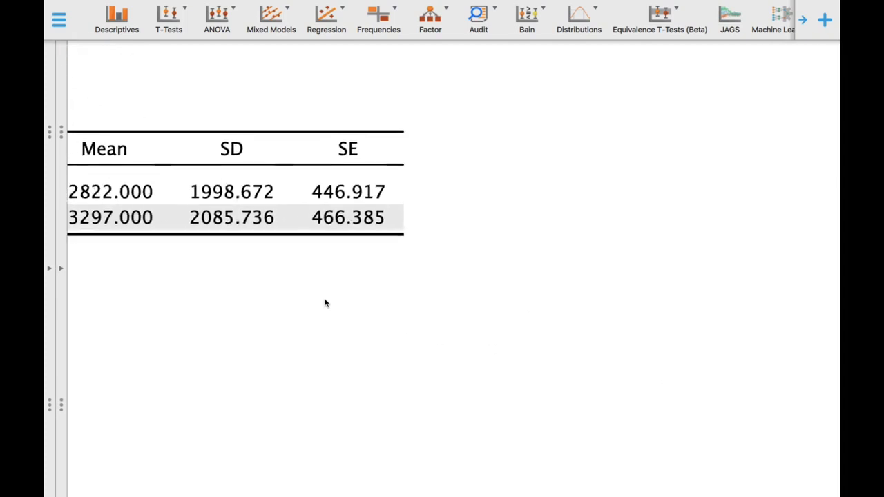
{"action": "scroll", "coordinate": [326, 303], "scroll_direction": "up", "scroll_amount": 3}
{"action": "scroll", "coordinate": [327, 304], "scroll_direction": "left", "scroll_amount": 1}
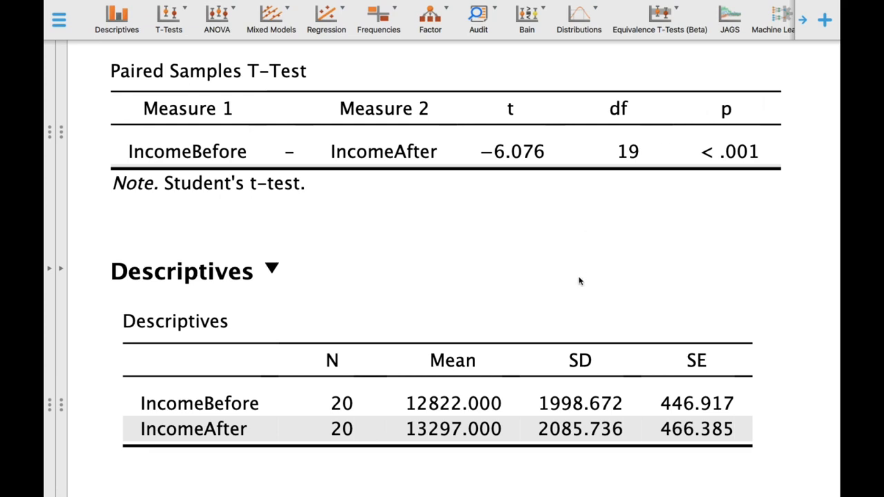
{"action": "scroll", "coordinate": [579, 280], "scroll_direction": "down", "scroll_amount": 2}
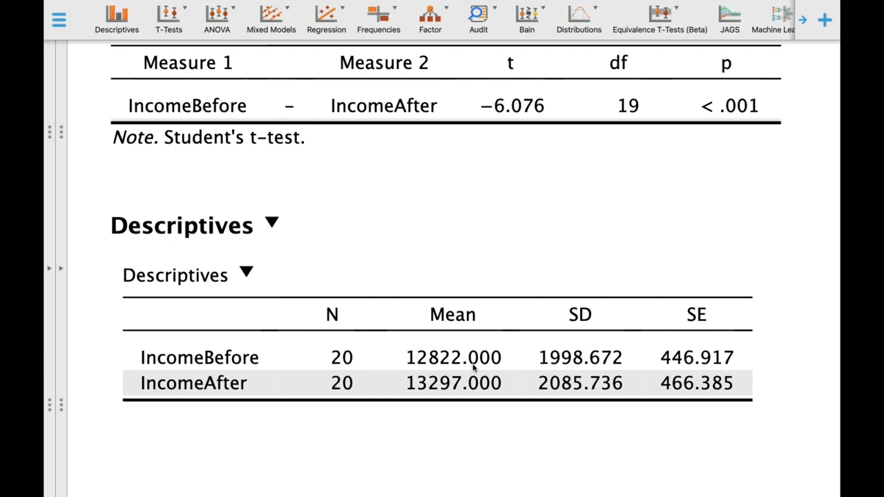
{"action": "scroll", "coordinate": [474, 368], "scroll_direction": "up", "scroll_amount": 2}
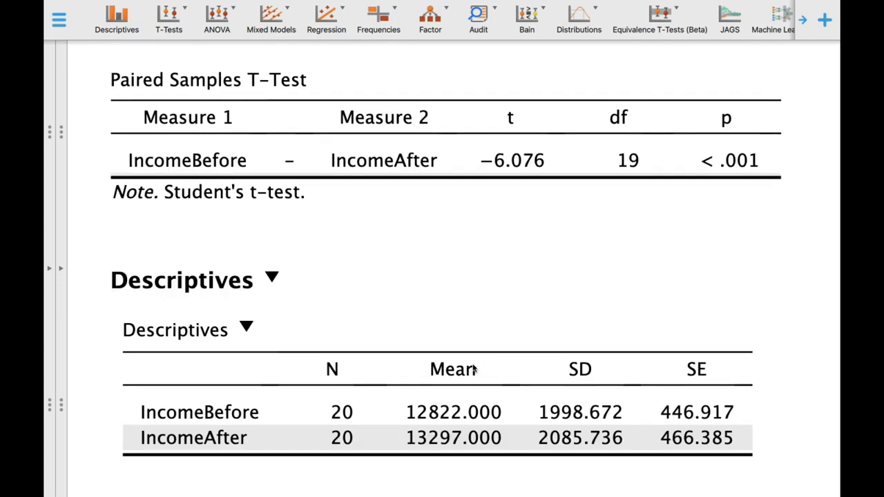